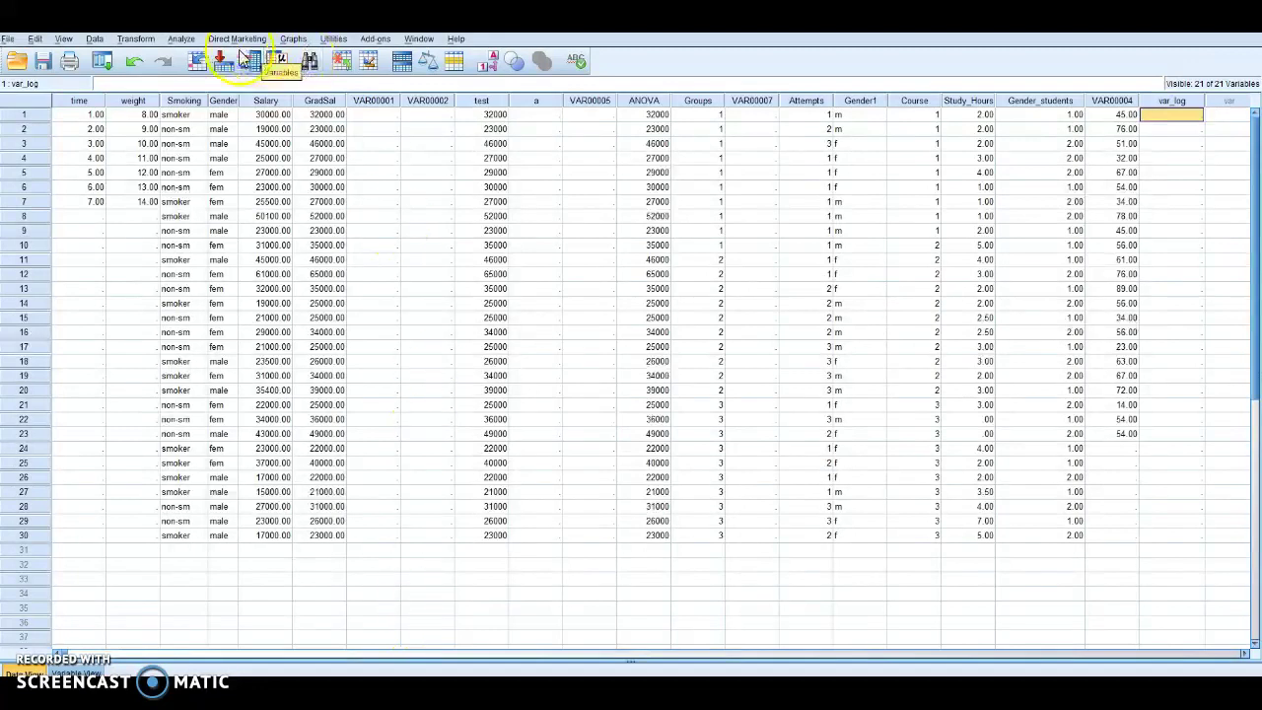
Start an Explore analysis with its previous settings reset and VAR00004 as the dependent variable
{"action": "left_click", "coordinate": [182, 40]}
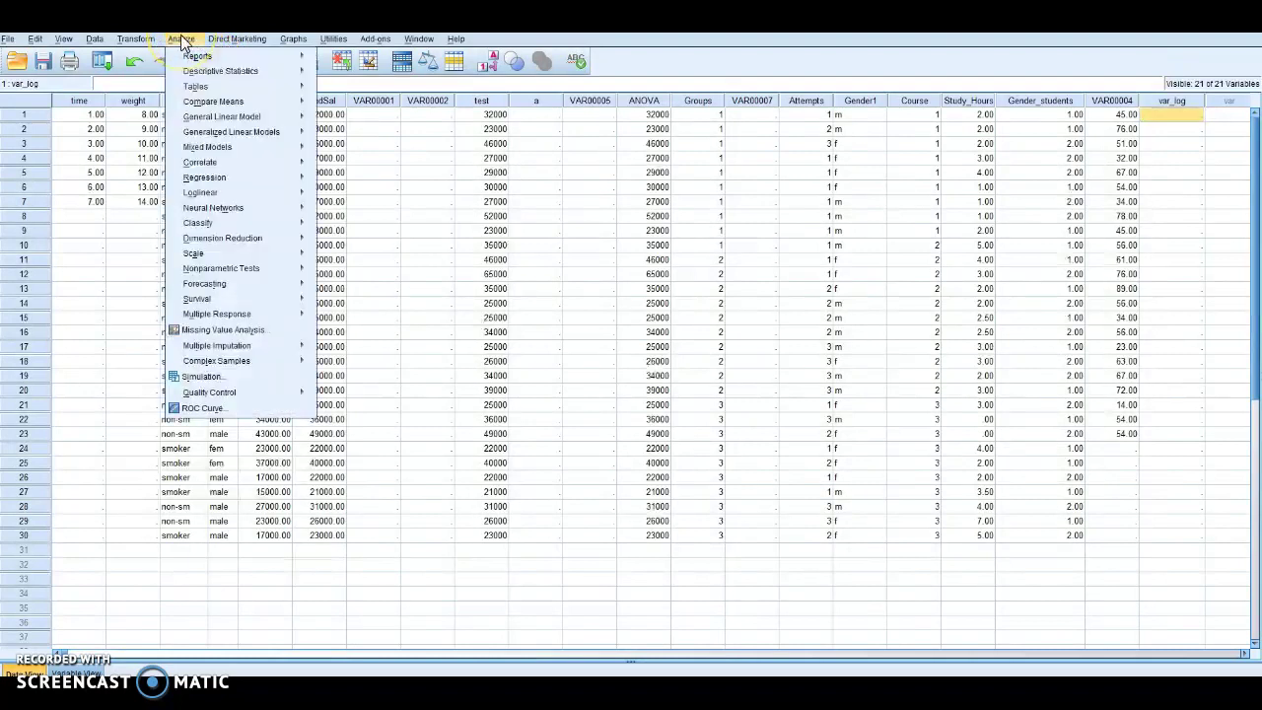
{"action": "mouse_move", "coordinate": [192, 73]}
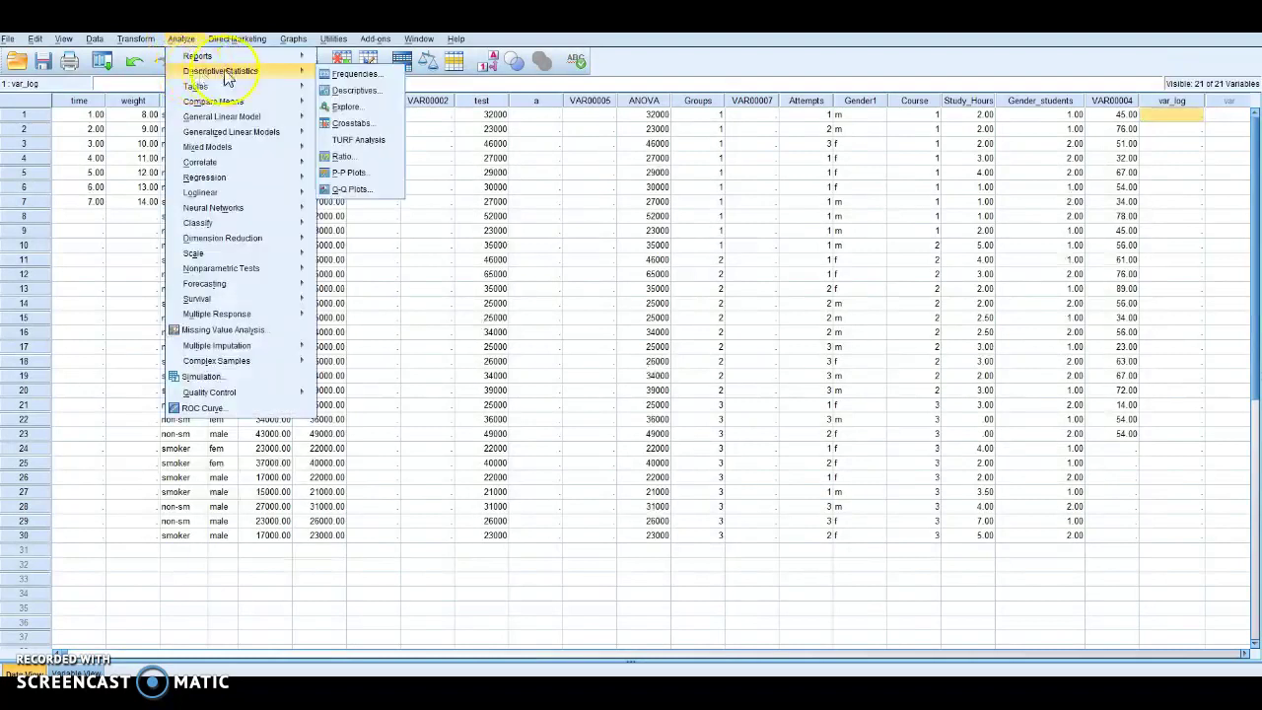
{"action": "left_click", "coordinate": [347, 106]}
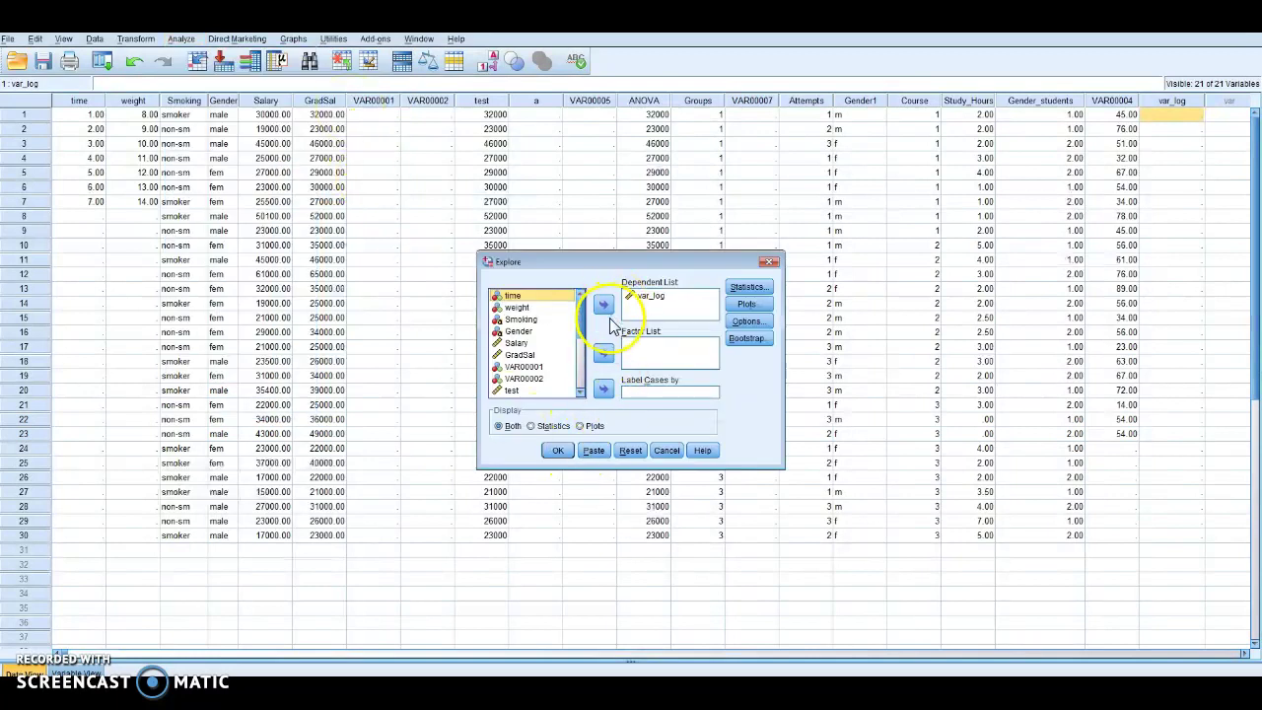
{"action": "left_click", "coordinate": [630, 450]}
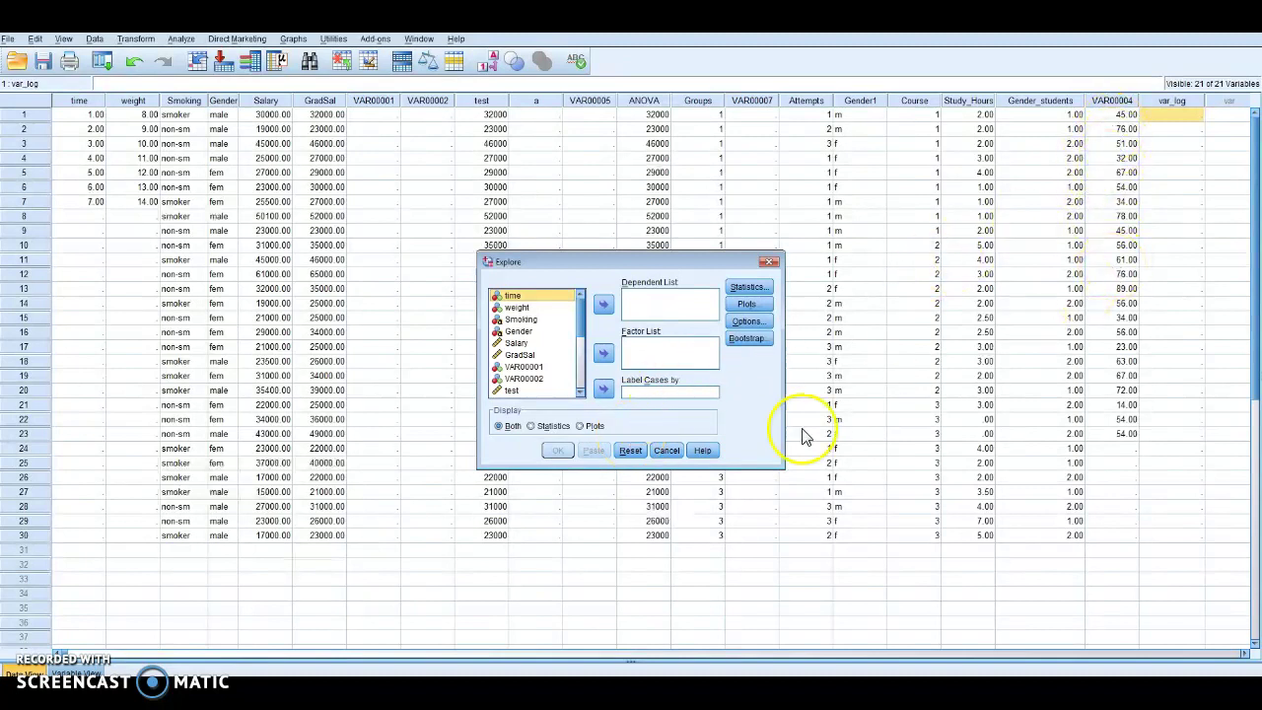
{"action": "left_click", "coordinate": [581, 395]}
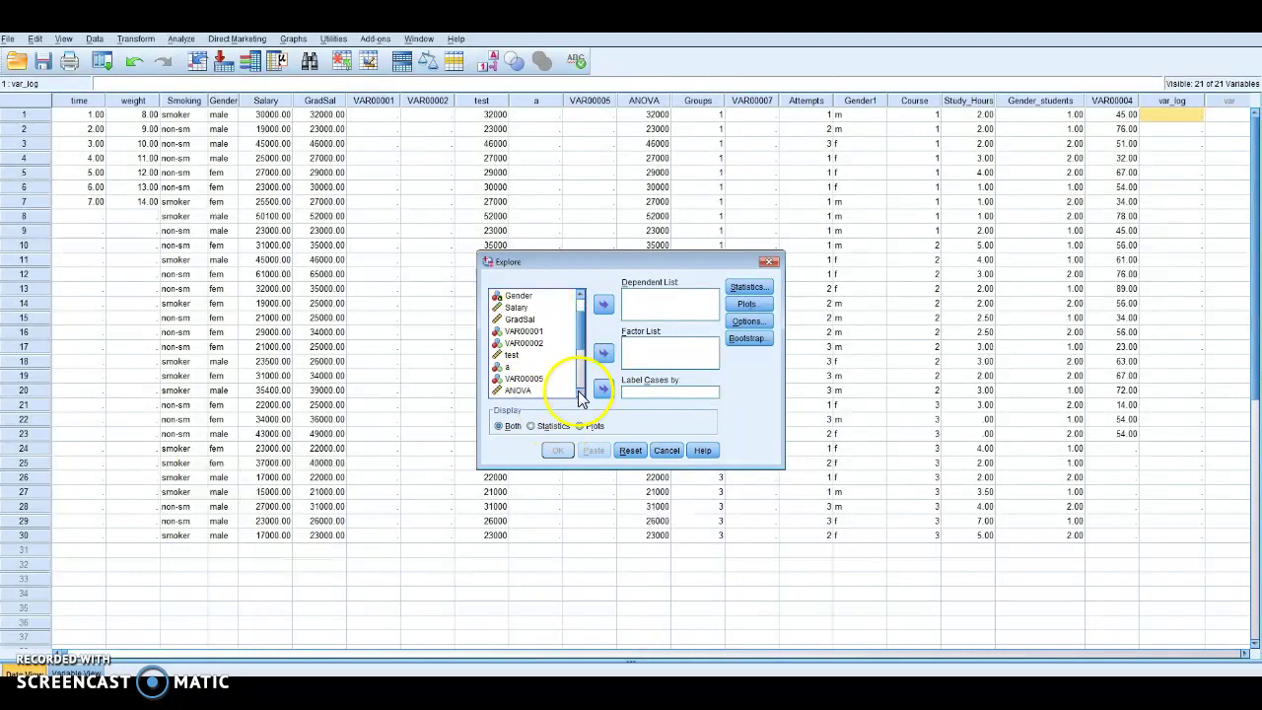
{"action": "left_click", "coordinate": [528, 379]}
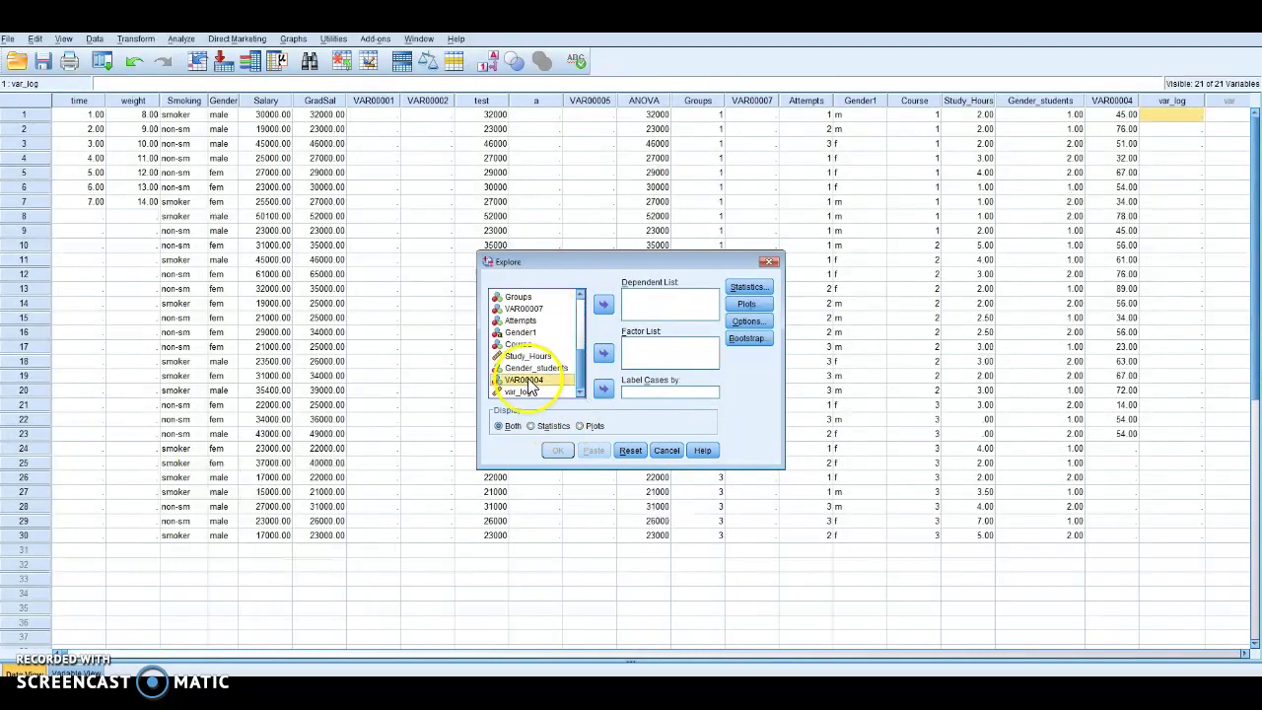
{"action": "left_click", "coordinate": [603, 305]}
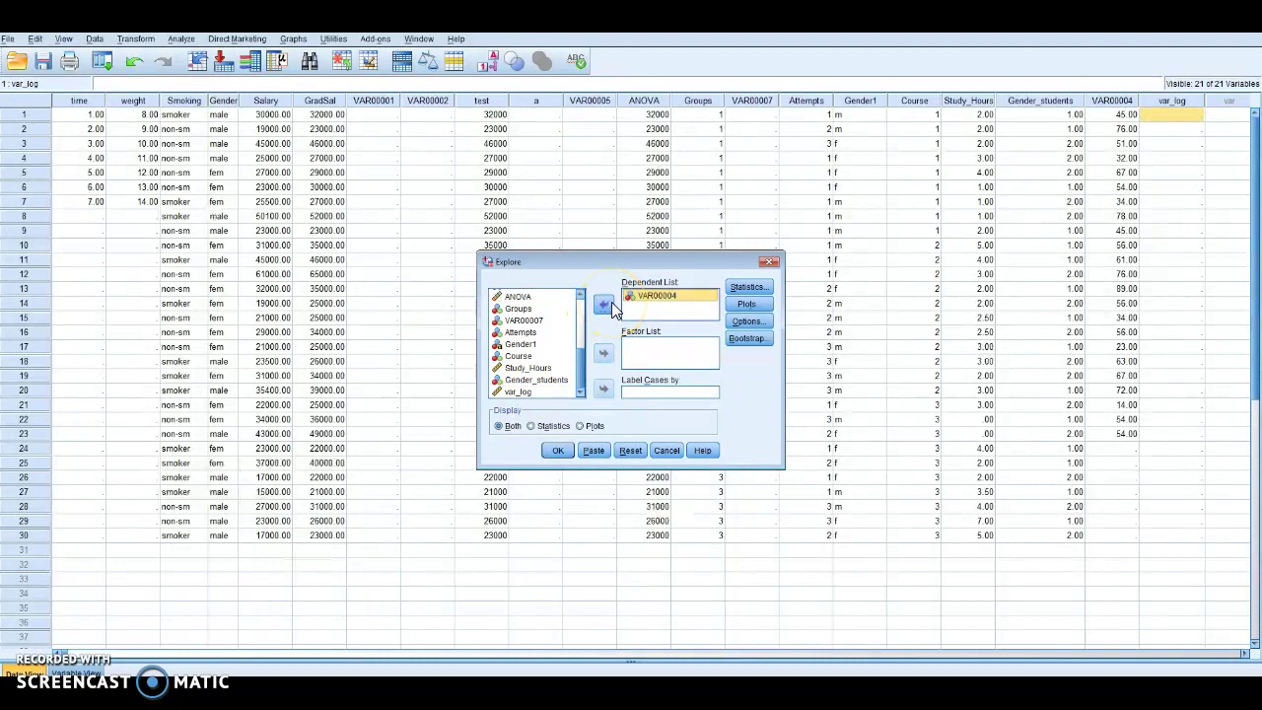
Keep the default Explore statistics, choose a histogram instead of the stem-and-leaf plot, and run the analysis
{"action": "left_click", "coordinate": [749, 288]}
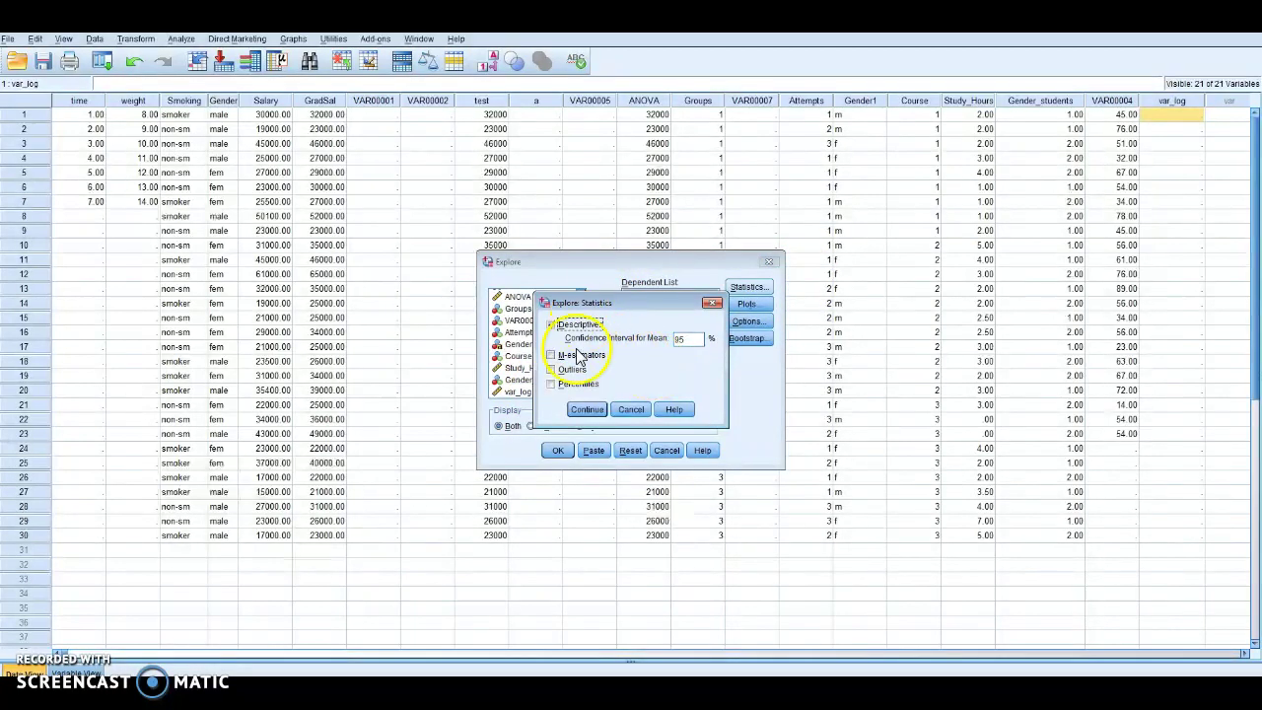
{"action": "left_click", "coordinate": [589, 409]}
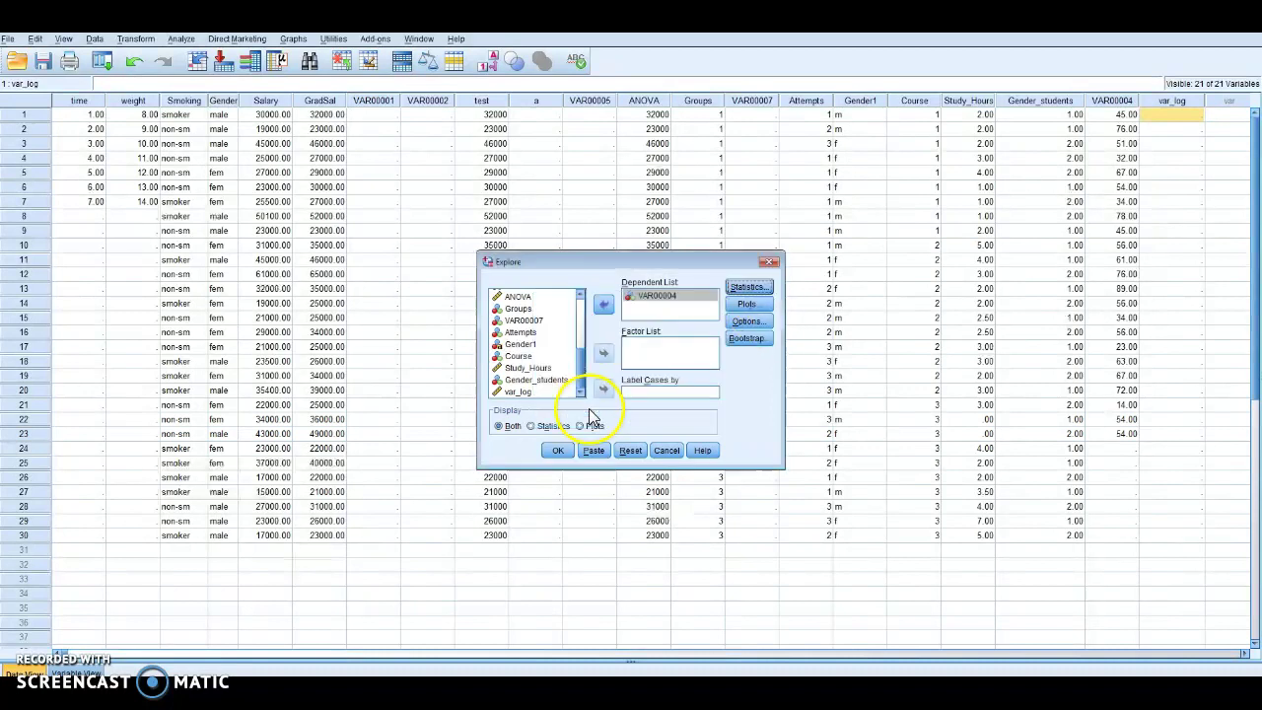
{"action": "left_click", "coordinate": [746, 304]}
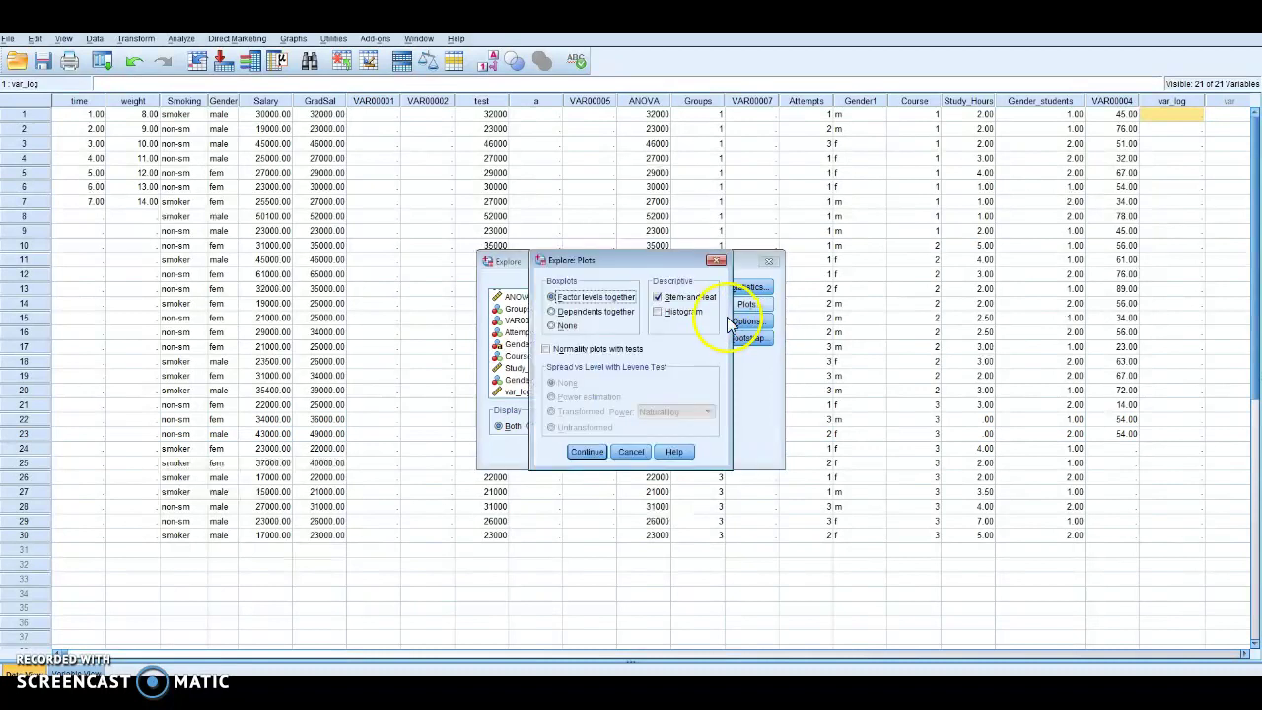
{"action": "left_click", "coordinate": [657, 313]}
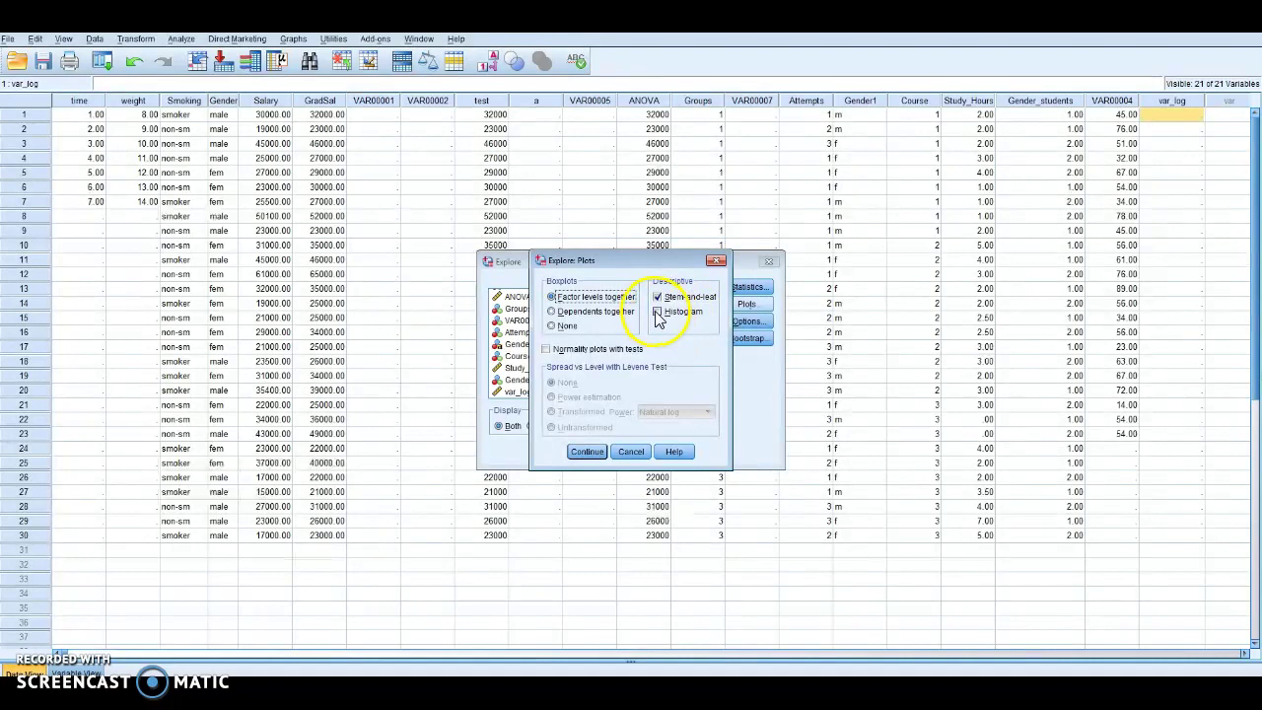
{"action": "left_click", "coordinate": [656, 297]}
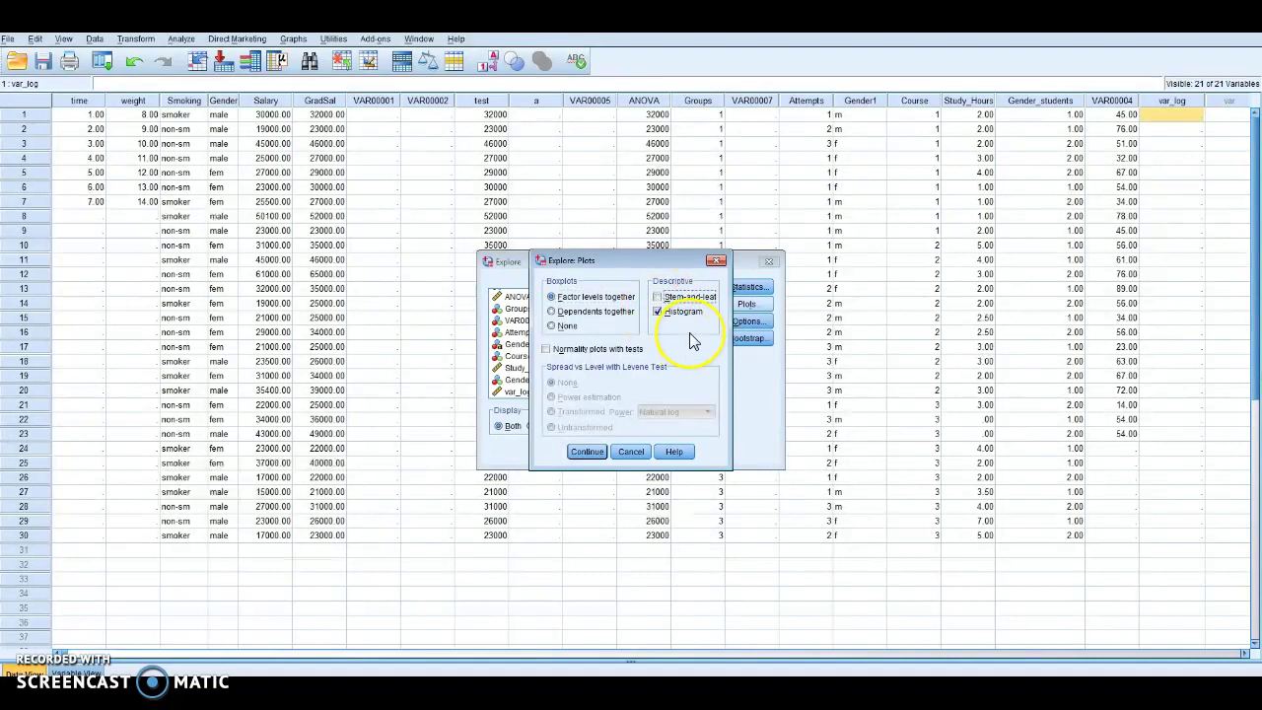
{"action": "left_click", "coordinate": [587, 452]}
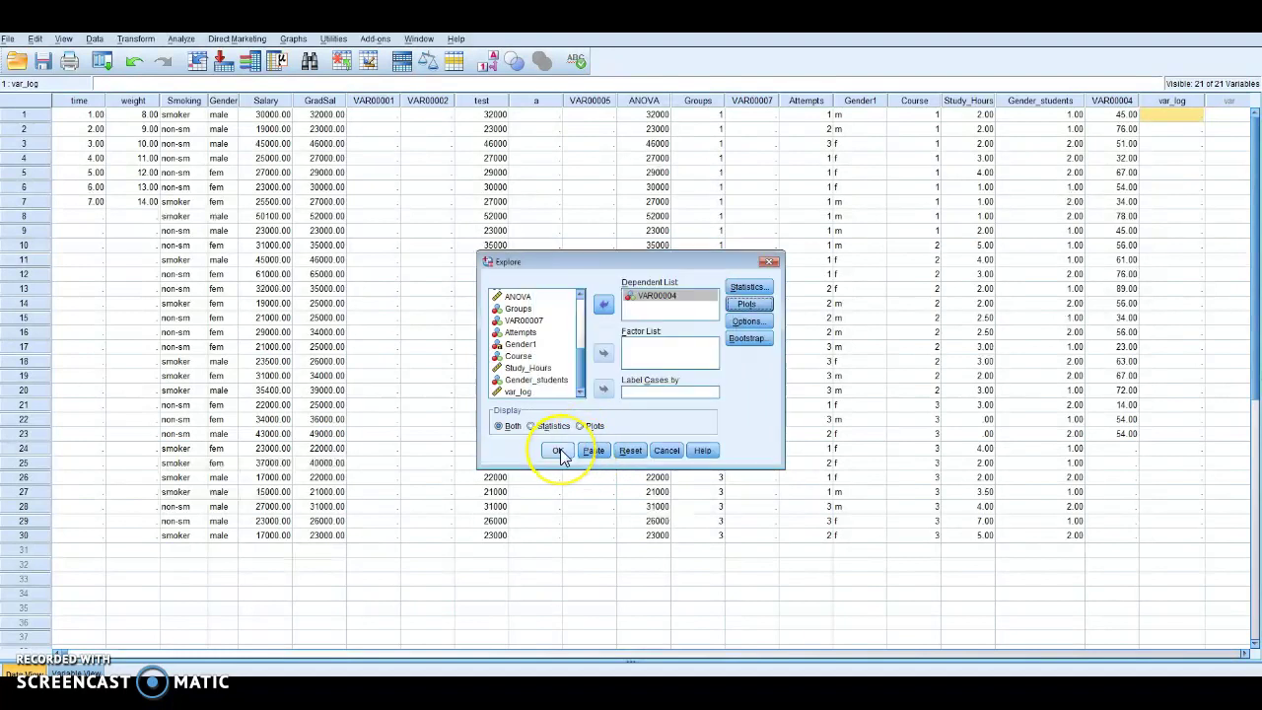
{"action": "left_click", "coordinate": [558, 451]}
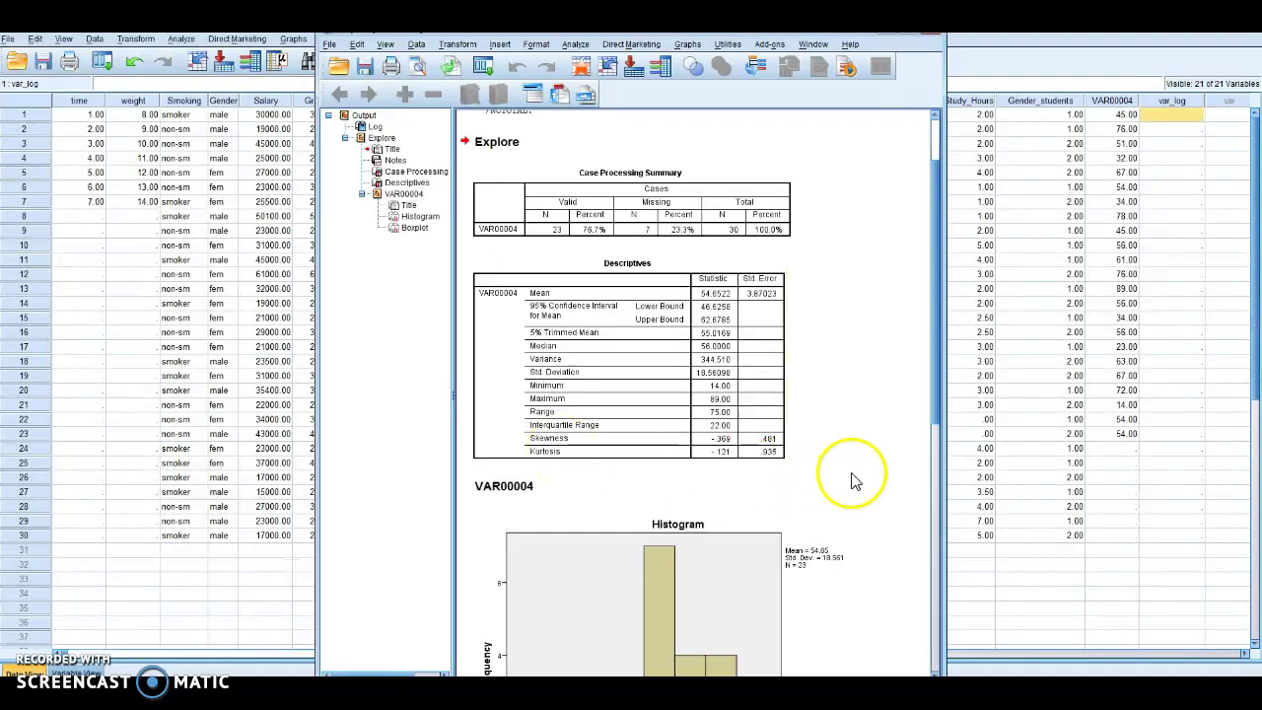
Examine the skewness, kurtosis and histogram of VAR00004, and close the output without saving it
{"action": "left_click", "coordinate": [749, 452]}
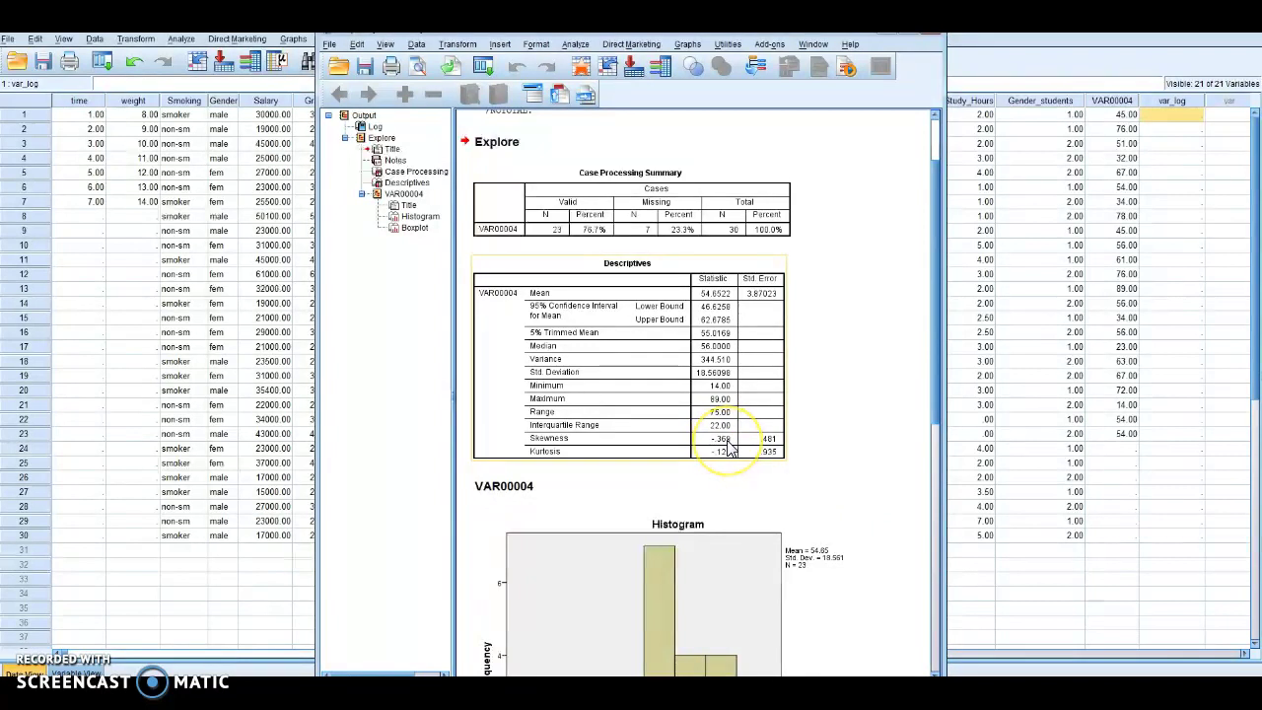
{"action": "left_click", "coordinate": [843, 515]}
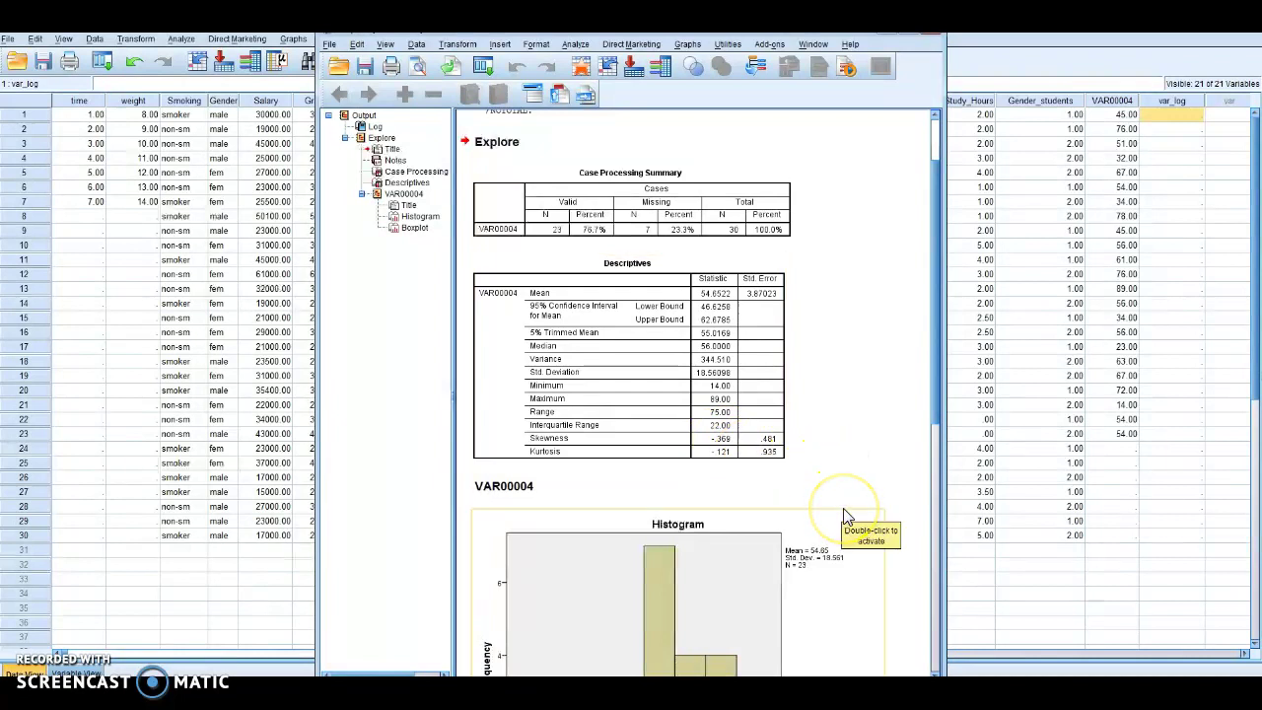
{"action": "scroll", "coordinate": [843, 515], "scroll_direction": "down", "scroll_amount": 5}
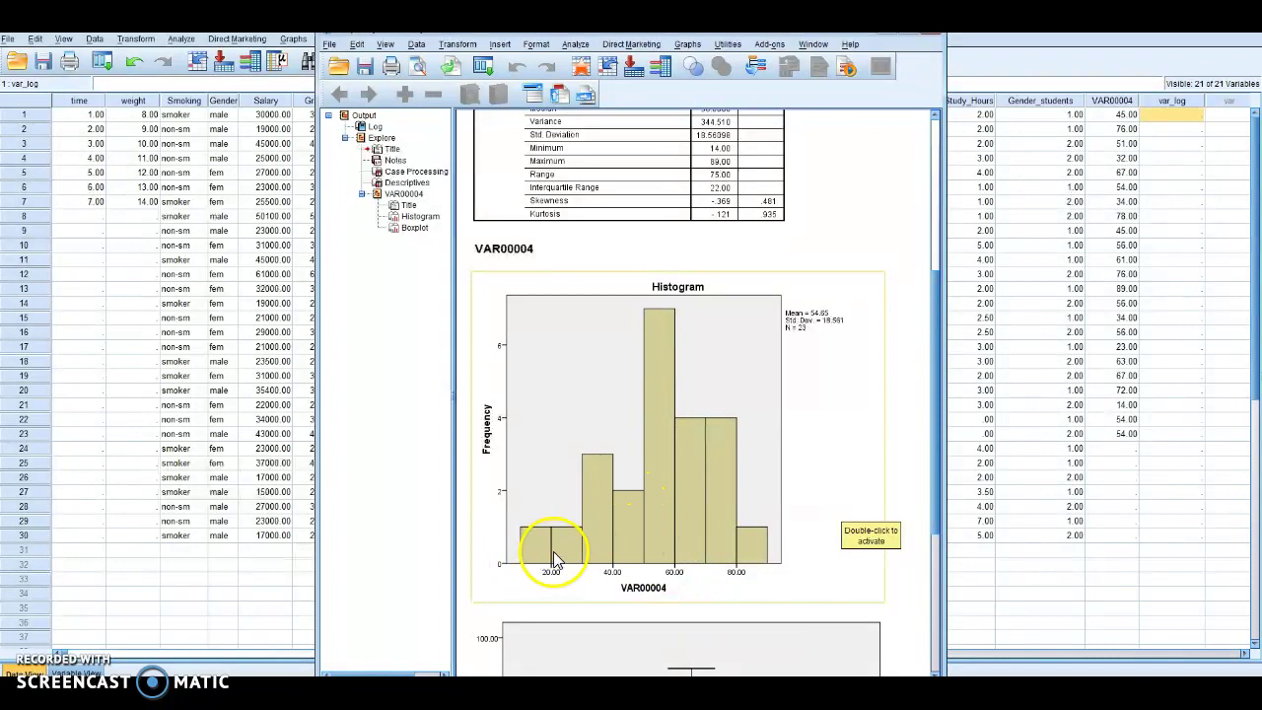
{"action": "scroll", "coordinate": [552, 552], "scroll_direction": "down", "scroll_amount": 1}
{"action": "scroll", "coordinate": [560, 542], "scroll_direction": "up", "scroll_amount": 1}
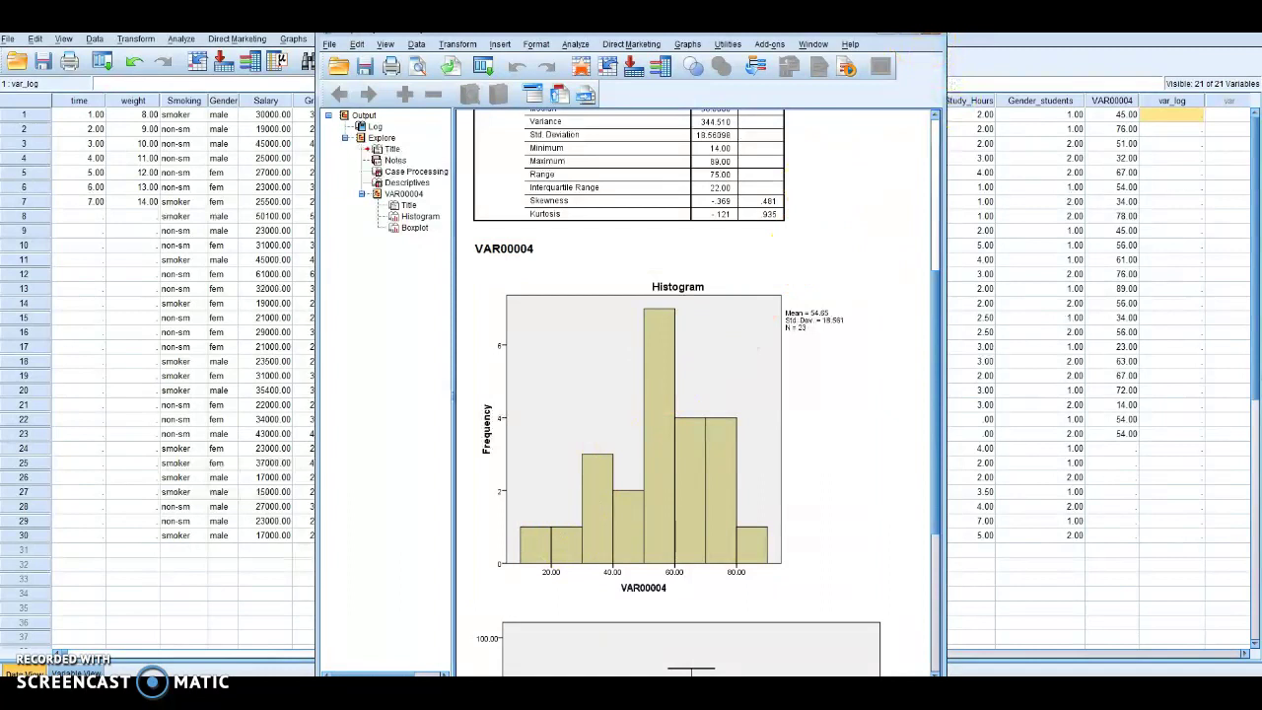
{"action": "left_click", "coordinate": [931, 30]}
{"action": "left_click", "coordinate": [631, 390]}
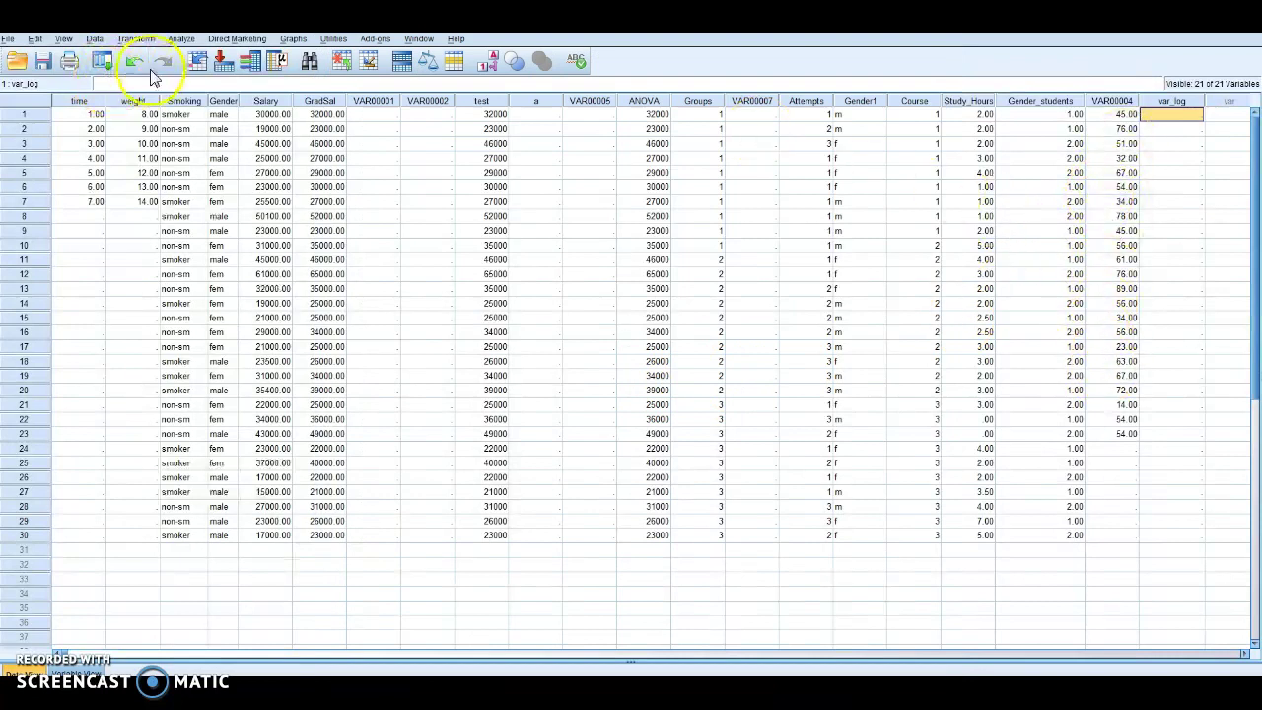
Compute var_log as LG10(89+1-VAR00004), overwriting the existing variable, and close the output log without saving it
{"action": "left_click", "coordinate": [134, 40]}
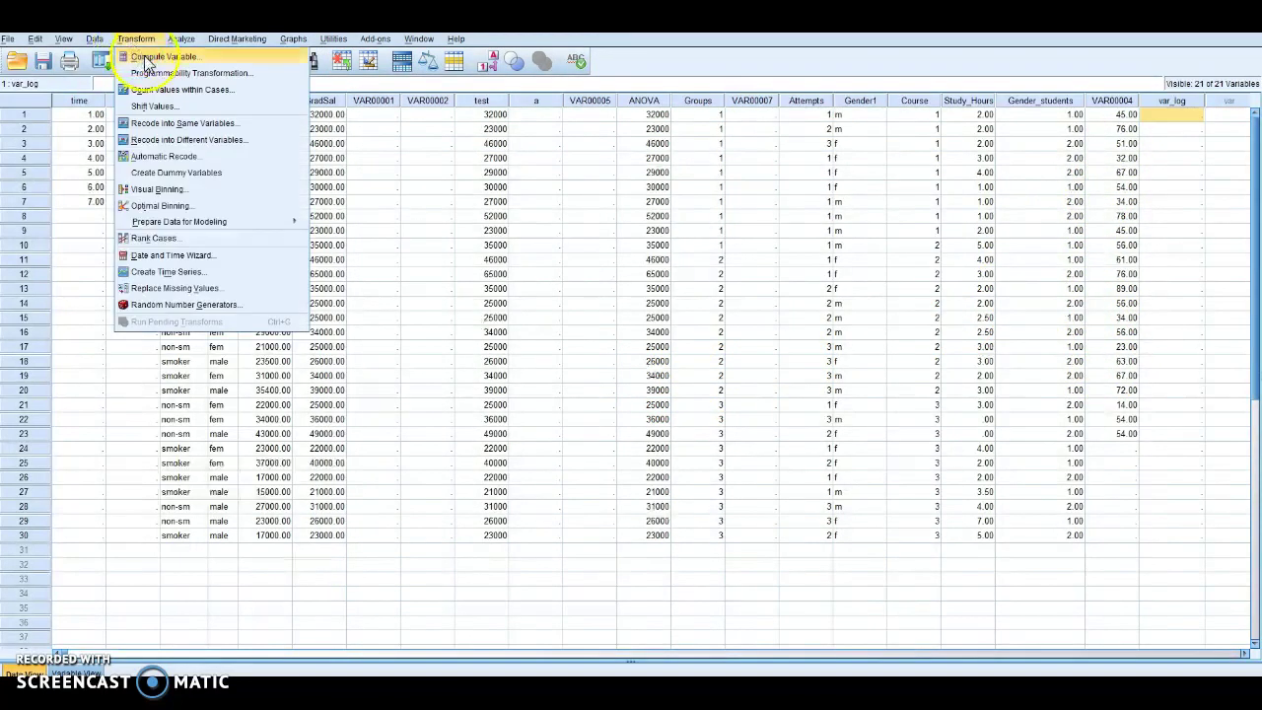
{"action": "left_click", "coordinate": [148, 56]}
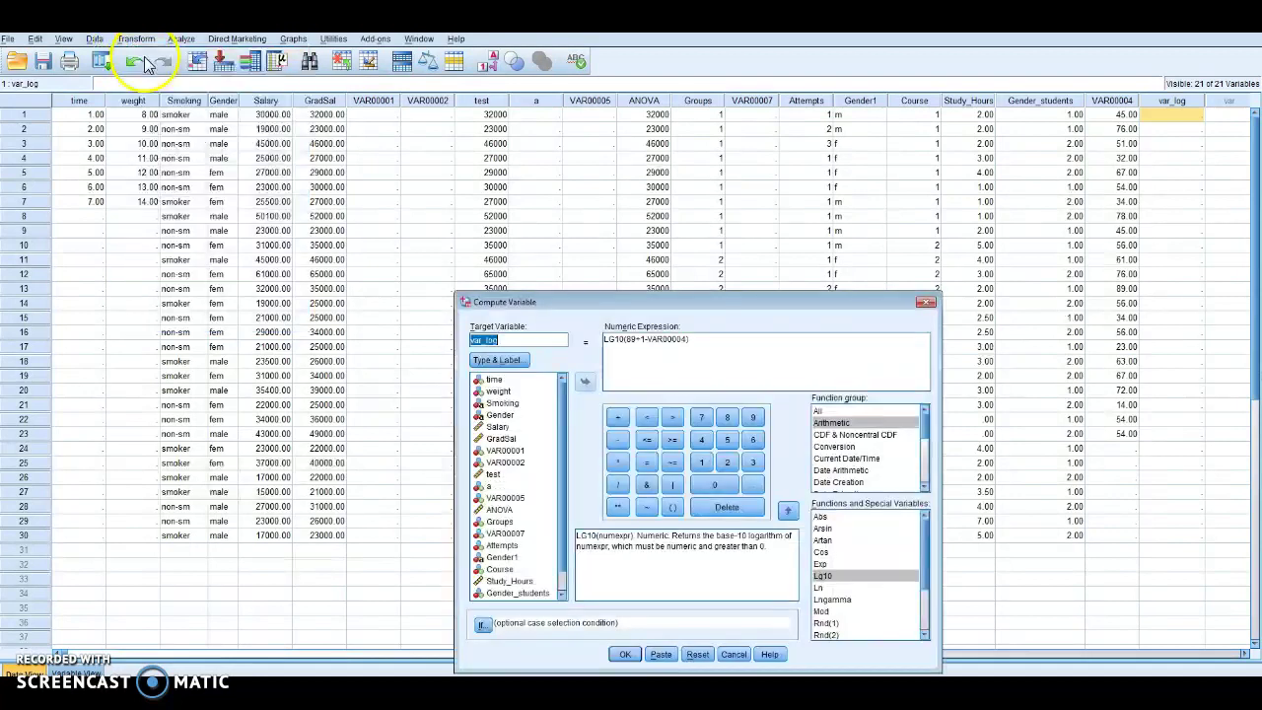
{"action": "left_click", "coordinate": [628, 353]}
{"action": "left_click", "coordinate": [478, 342]}
{"action": "left_click", "coordinate": [474, 341]}
{"action": "left_click", "coordinate": [626, 340]}
{"action": "left_click", "coordinate": [614, 339]}
{"action": "left_click", "coordinate": [634, 342]}
{"action": "left_click", "coordinate": [684, 339]}
{"action": "left_click", "coordinate": [627, 654]}
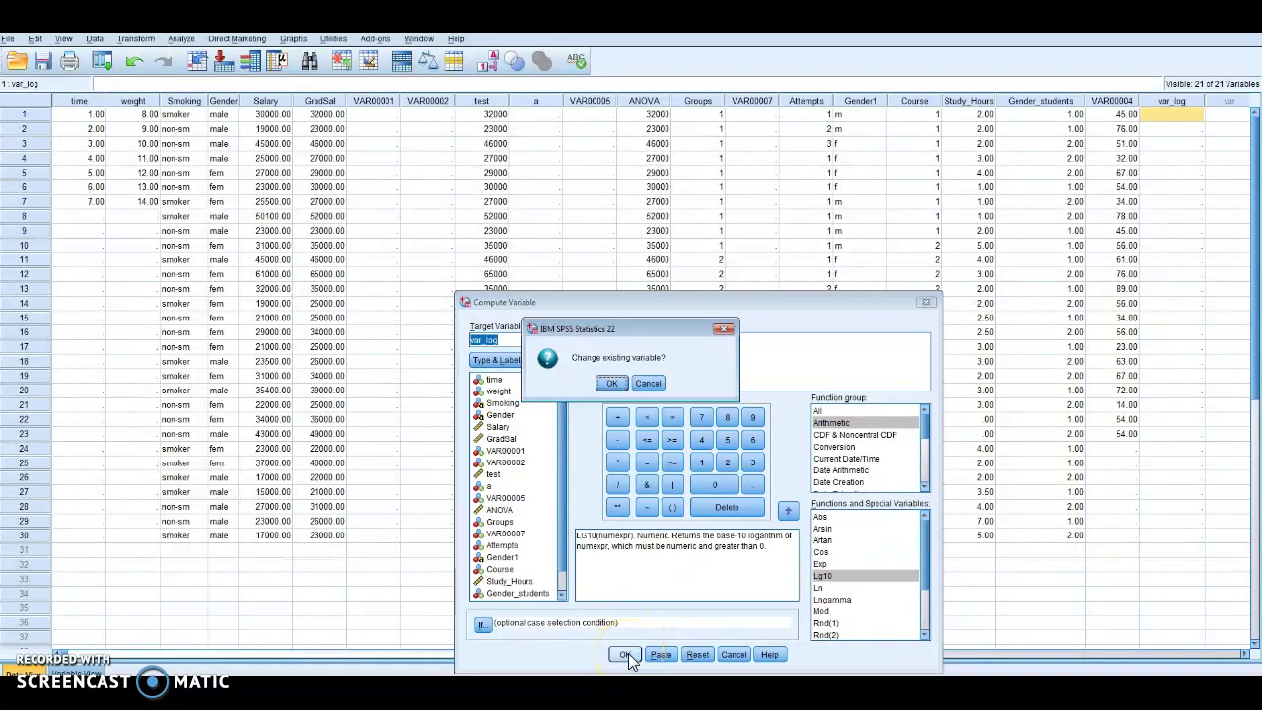
{"action": "left_click", "coordinate": [611, 385]}
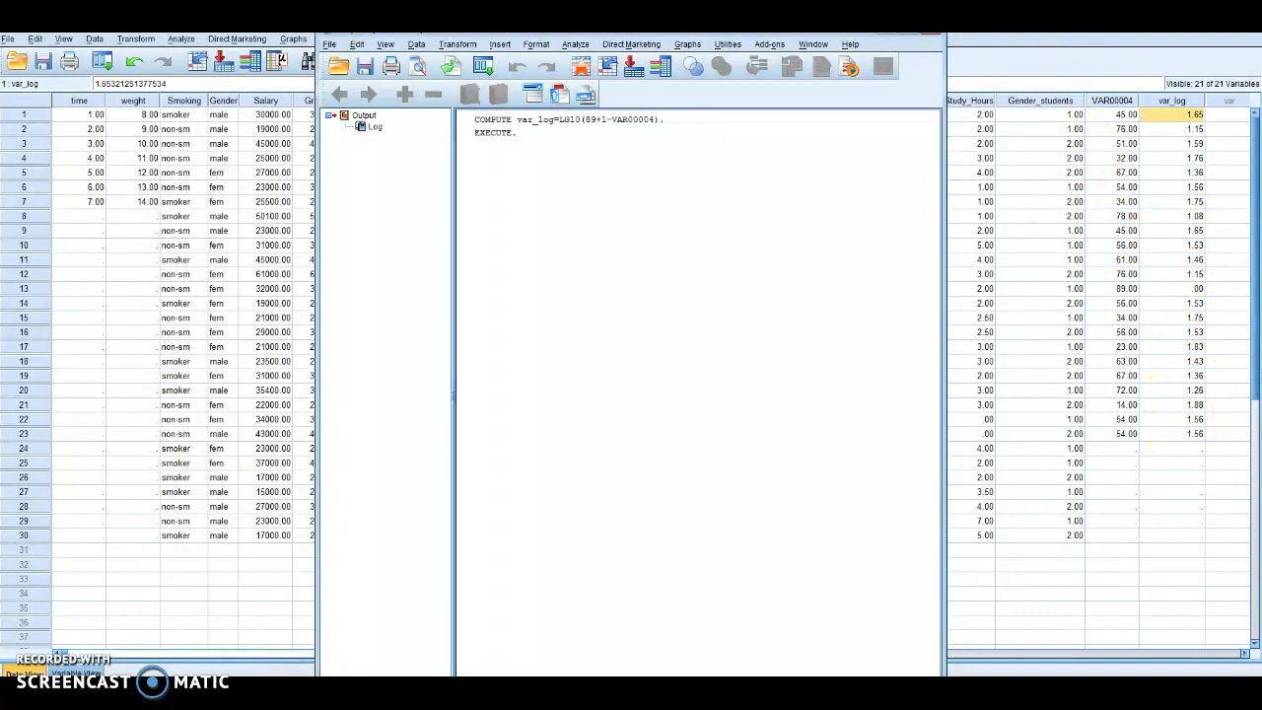
{"action": "left_click", "coordinate": [931, 30]}
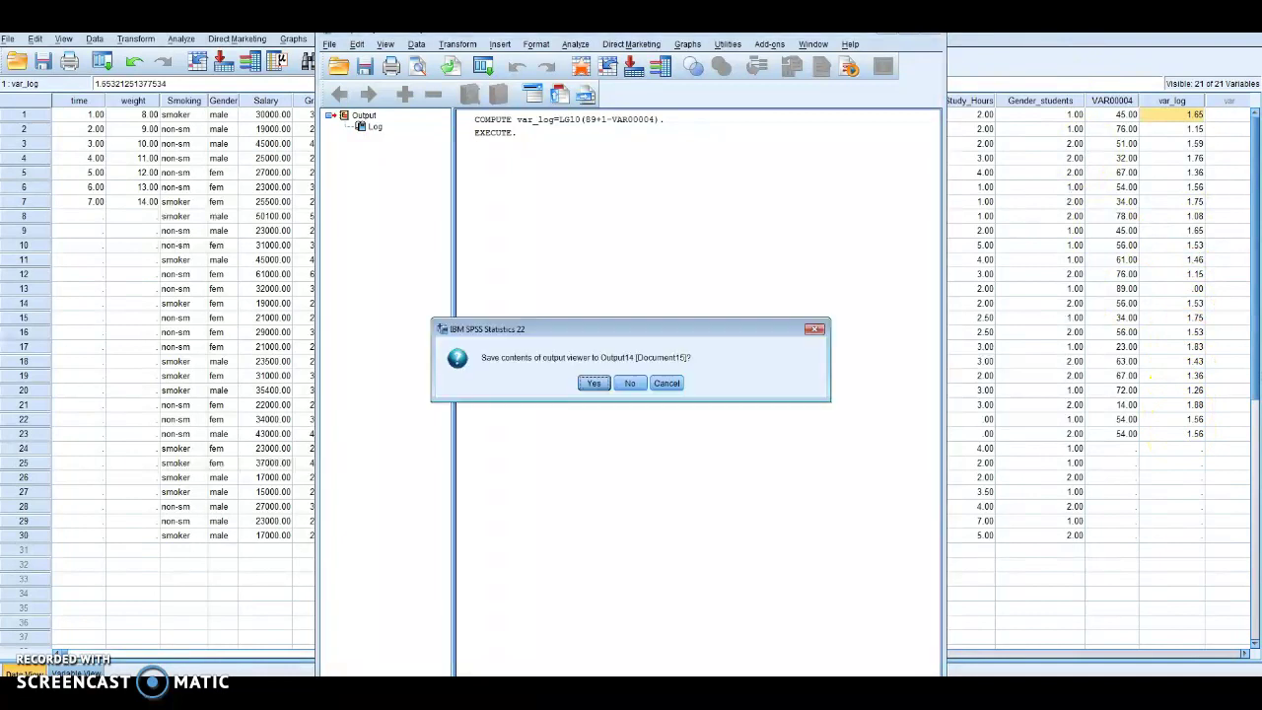
{"action": "left_click", "coordinate": [635, 385]}
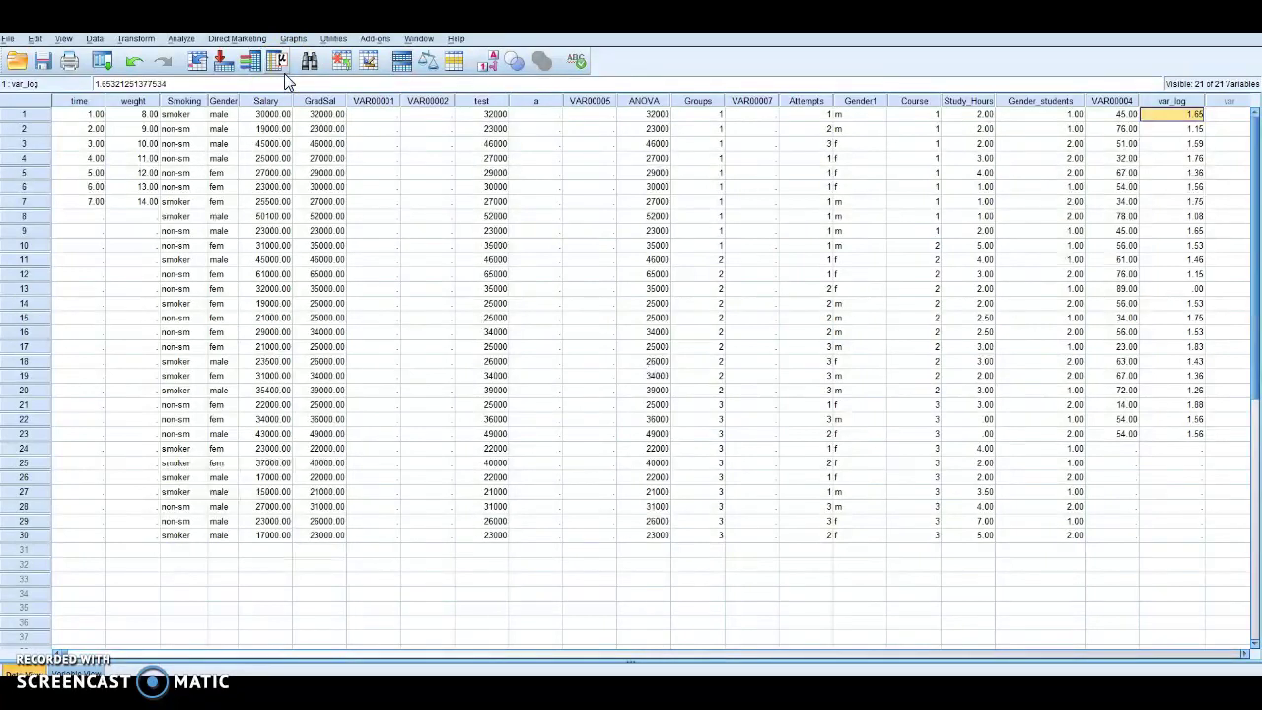
Run Explore again with var_log replacing VAR00004 as the dependent variable
{"action": "left_click", "coordinate": [181, 40]}
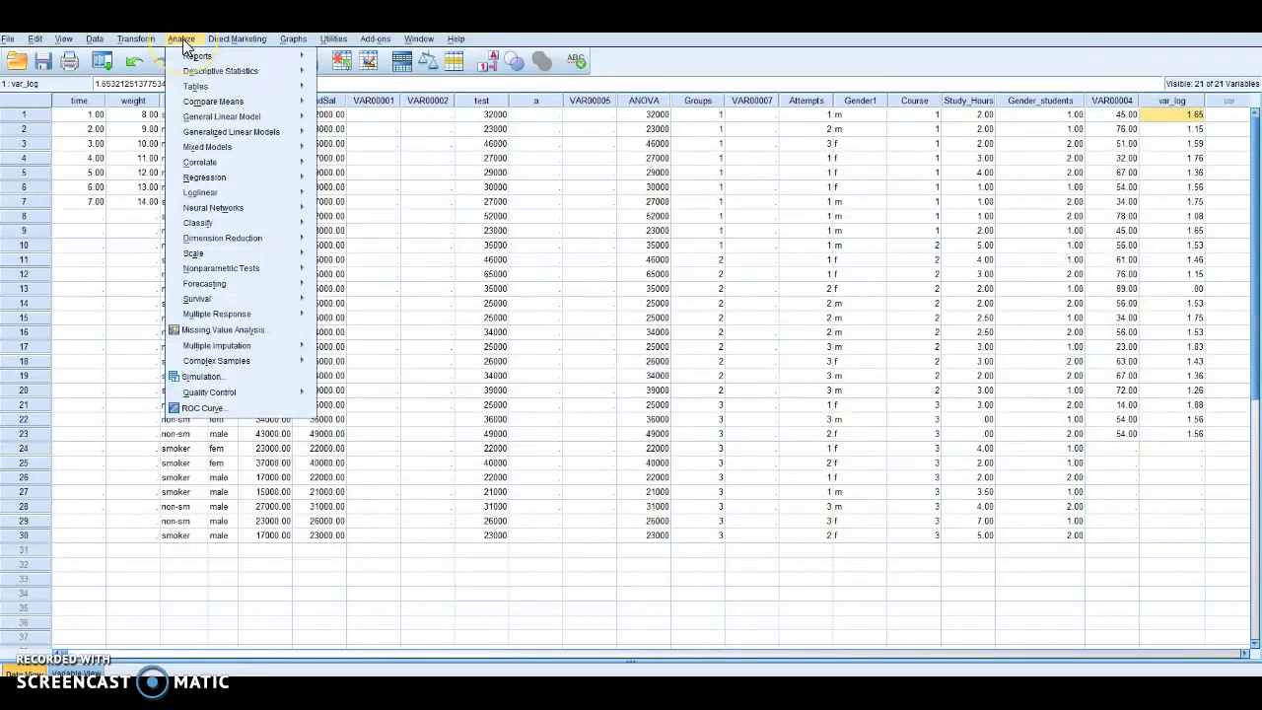
{"action": "mouse_move", "coordinate": [222, 71]}
{"action": "left_click", "coordinate": [324, 89]}
{"action": "left_click", "coordinate": [345, 105]}
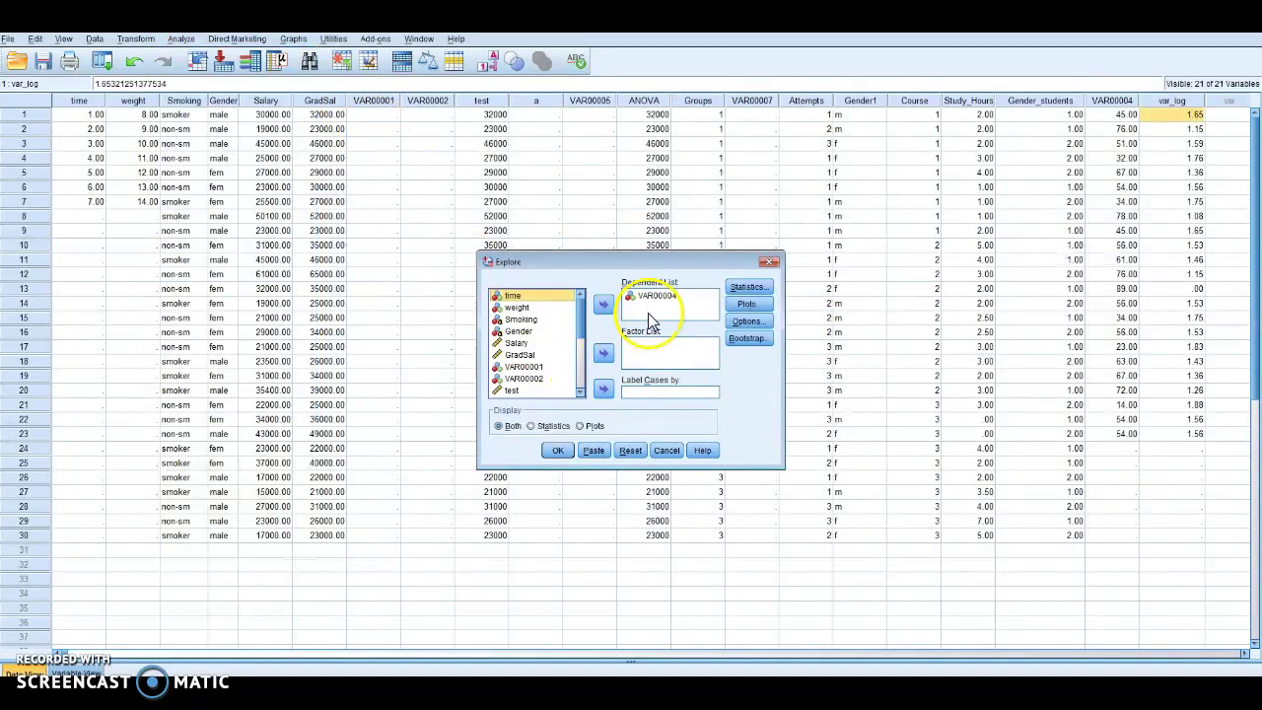
{"action": "left_click", "coordinate": [658, 298]}
{"action": "left_click", "coordinate": [602, 304]}
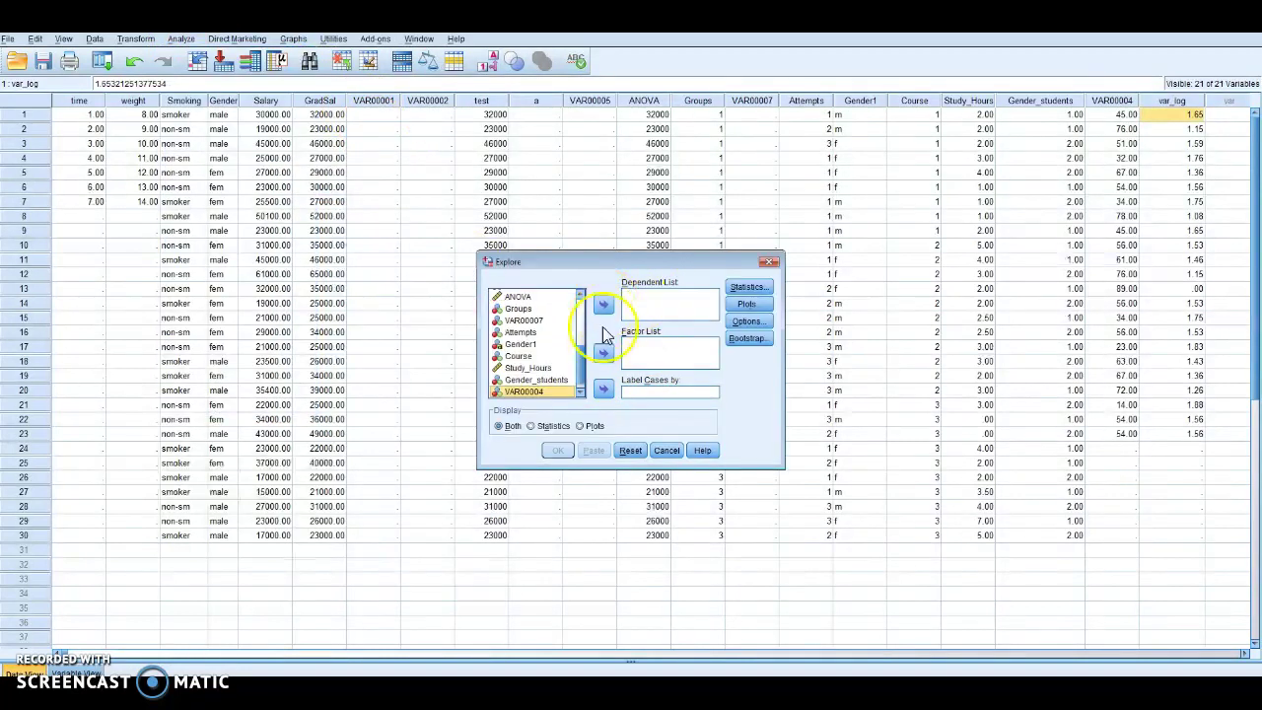
{"action": "left_click", "coordinate": [580, 393]}
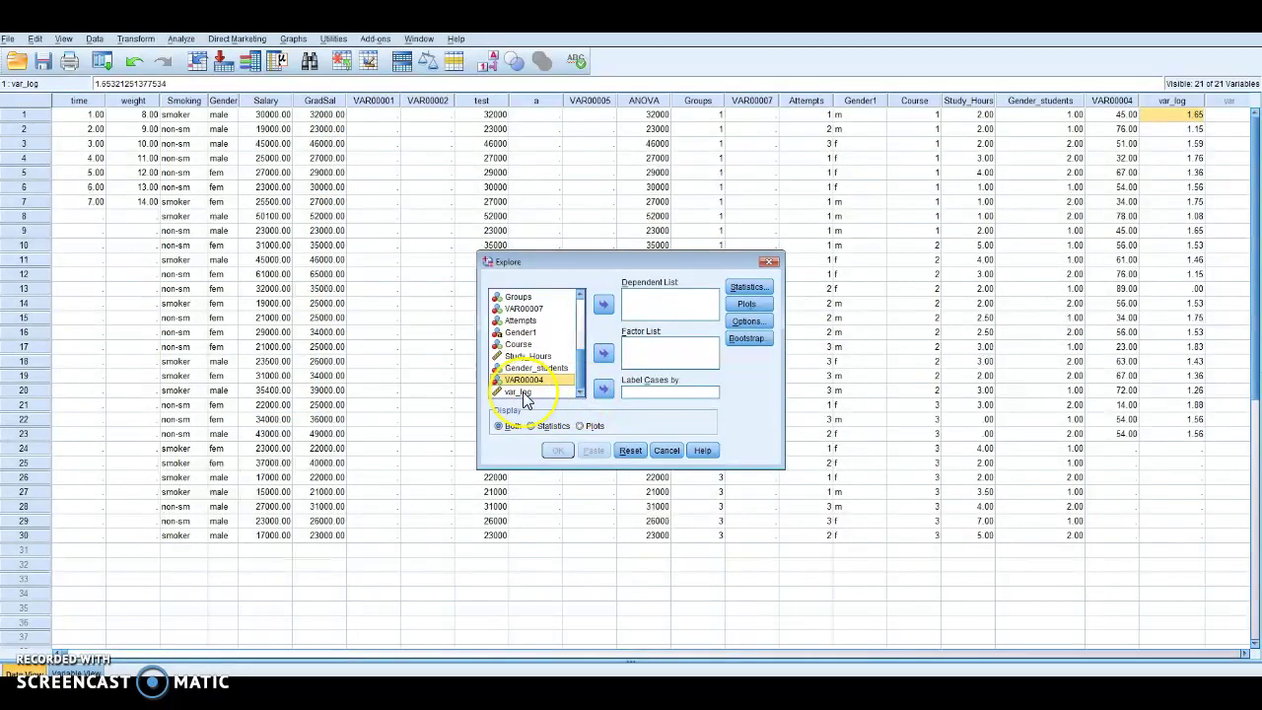
{"action": "left_click", "coordinate": [602, 304]}
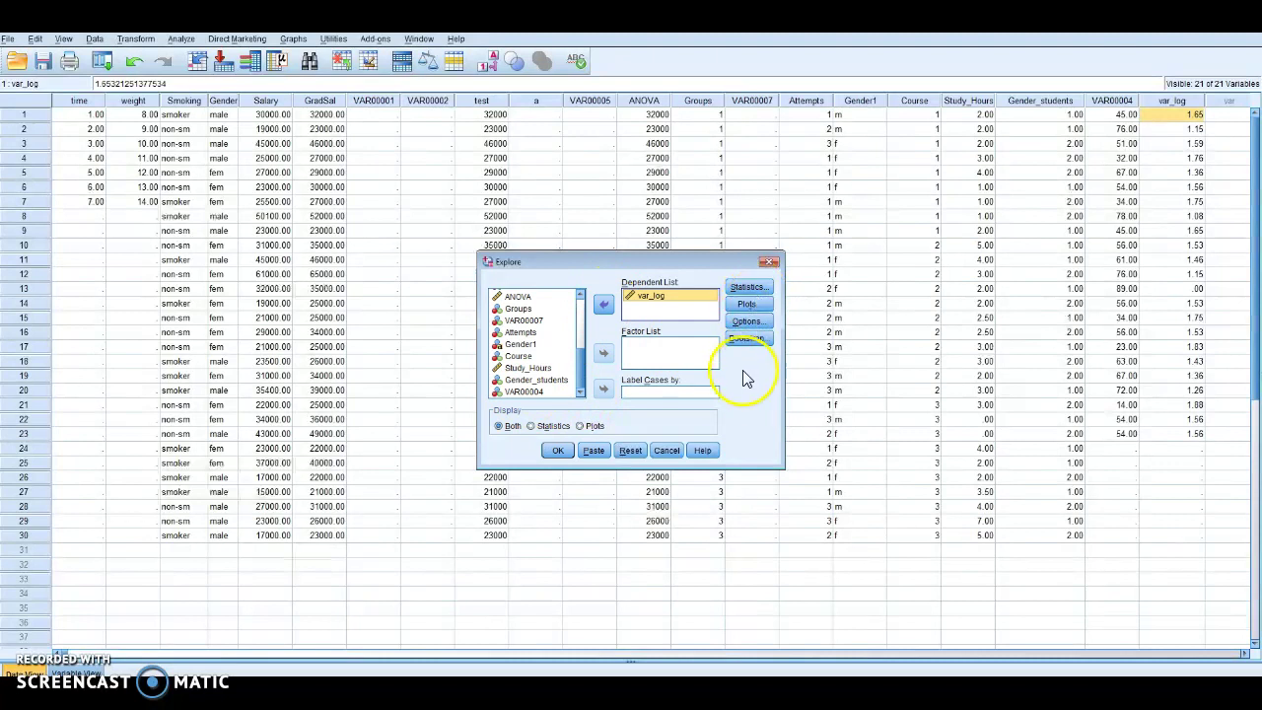
{"action": "left_click", "coordinate": [556, 451]}
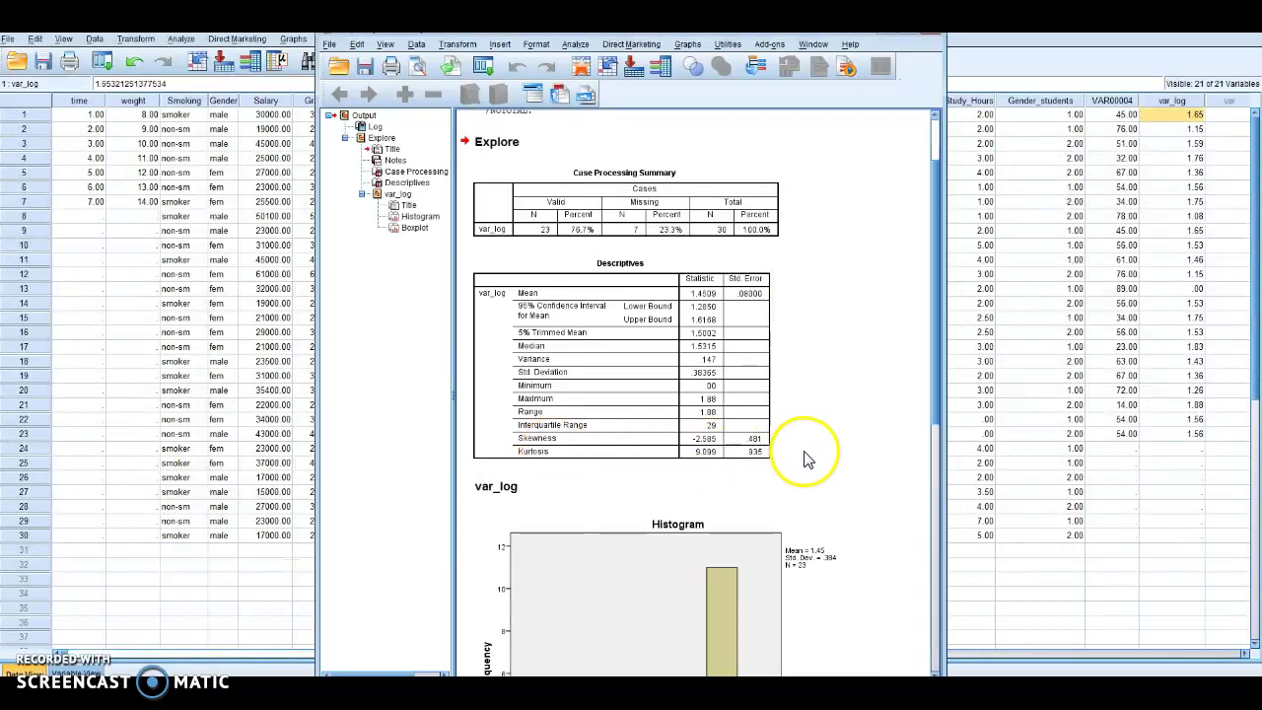
Examine the skewness and kurtosis of var_log in the Descriptives table and the shape of its histogram
{"action": "left_click", "coordinate": [716, 454]}
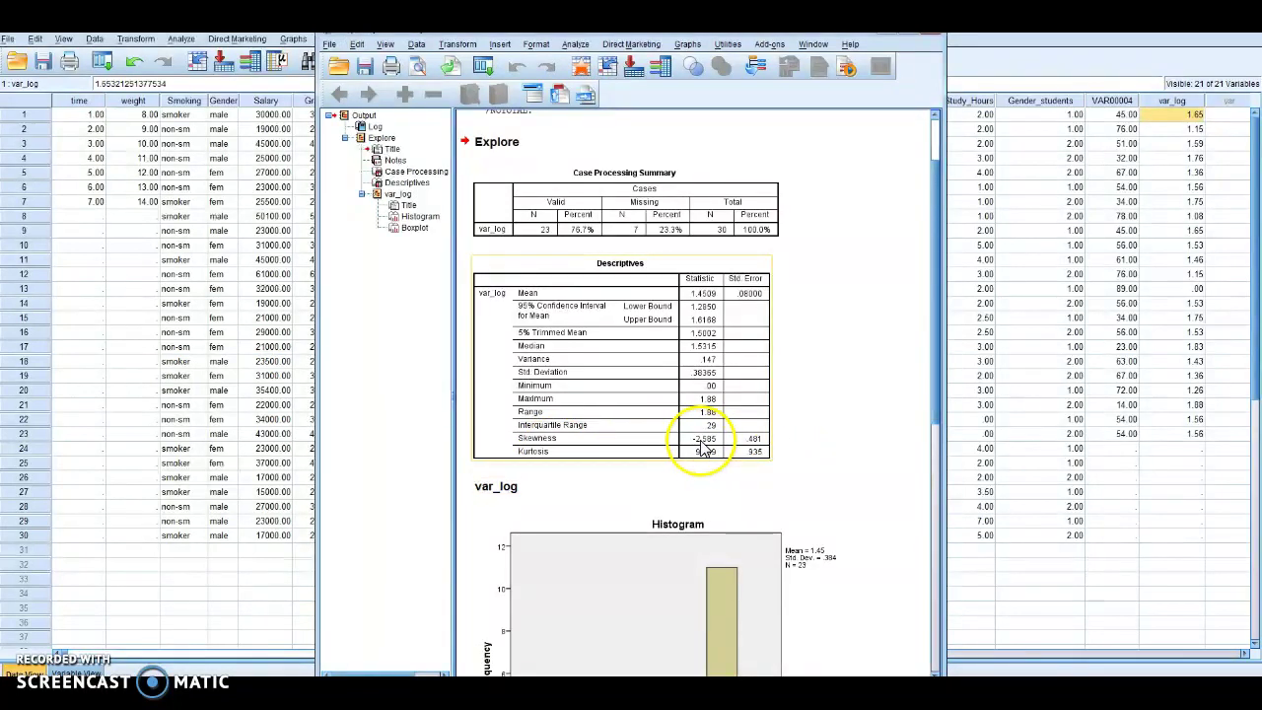
{"action": "left_click", "coordinate": [800, 485]}
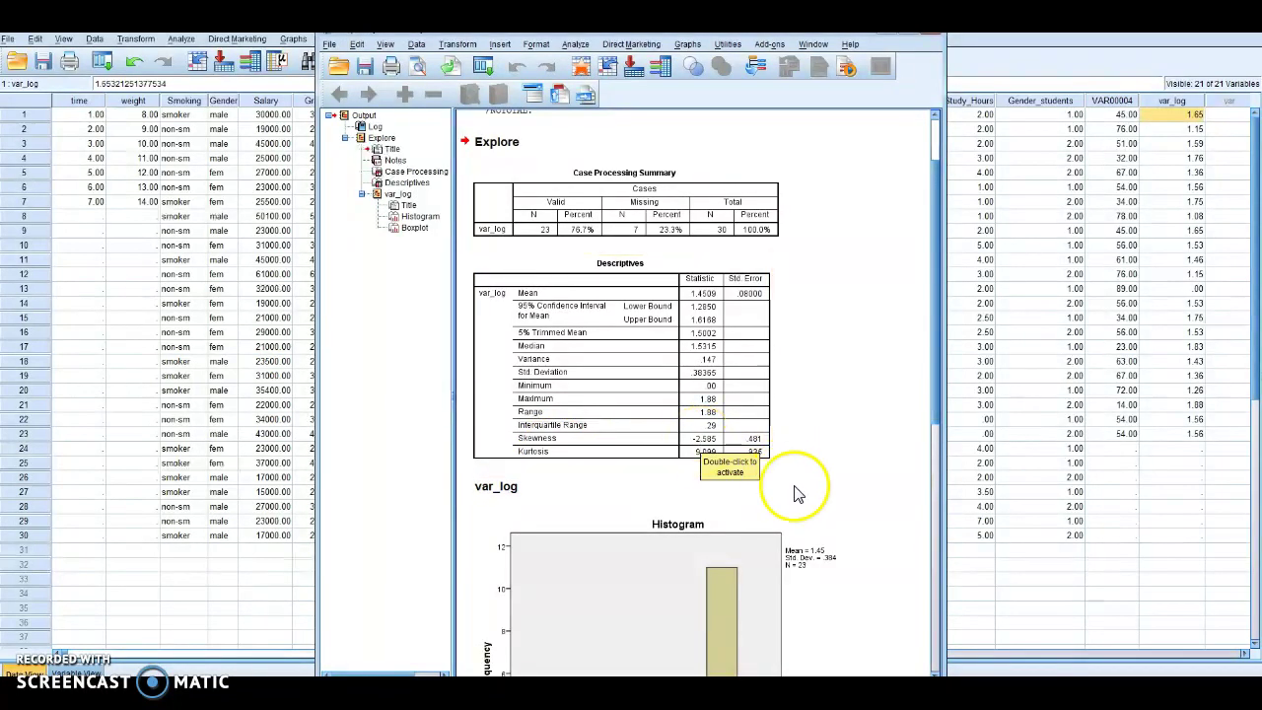
{"action": "scroll", "coordinate": [845, 510], "scroll_direction": "down", "scroll_amount": 2}
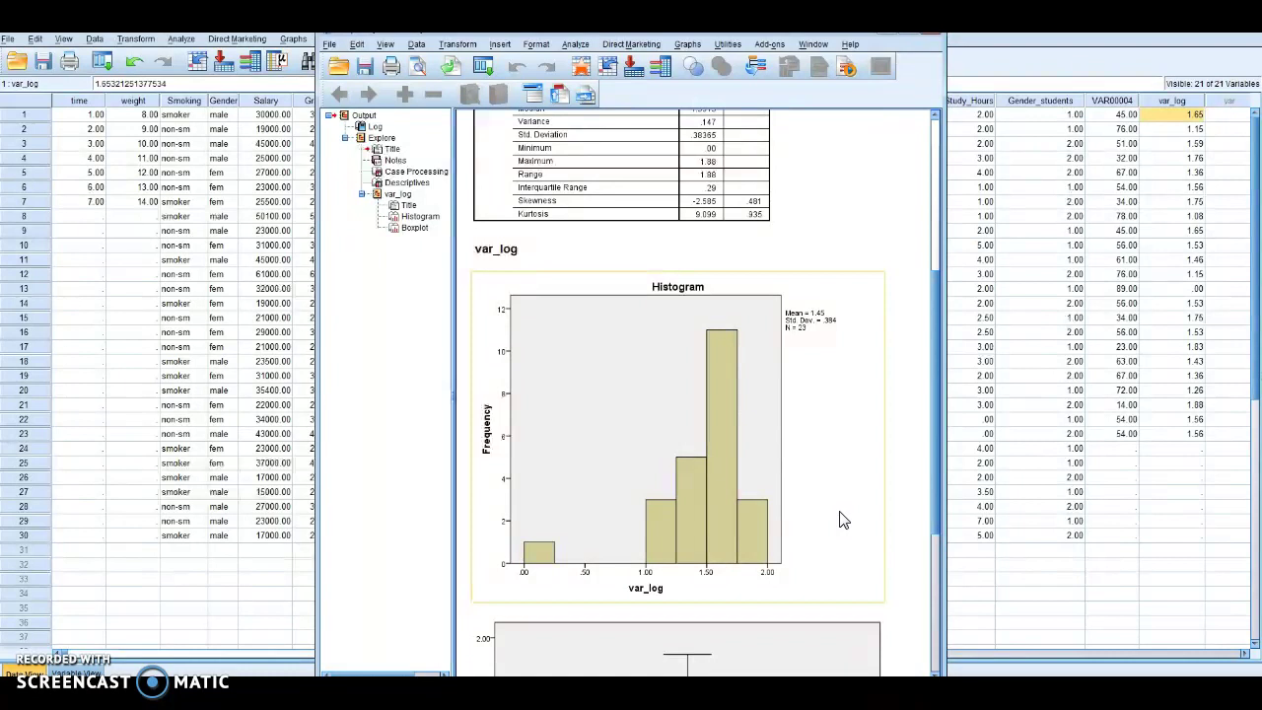
{"action": "left_click", "coordinate": [543, 640]}
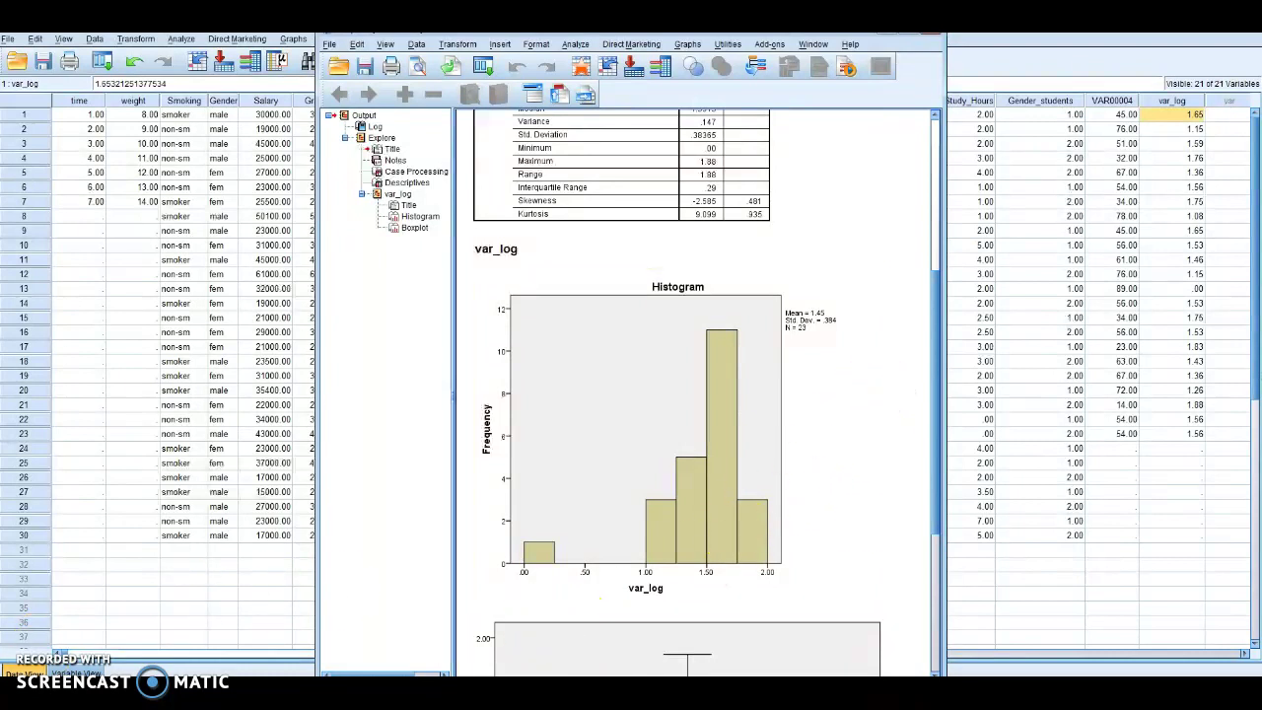